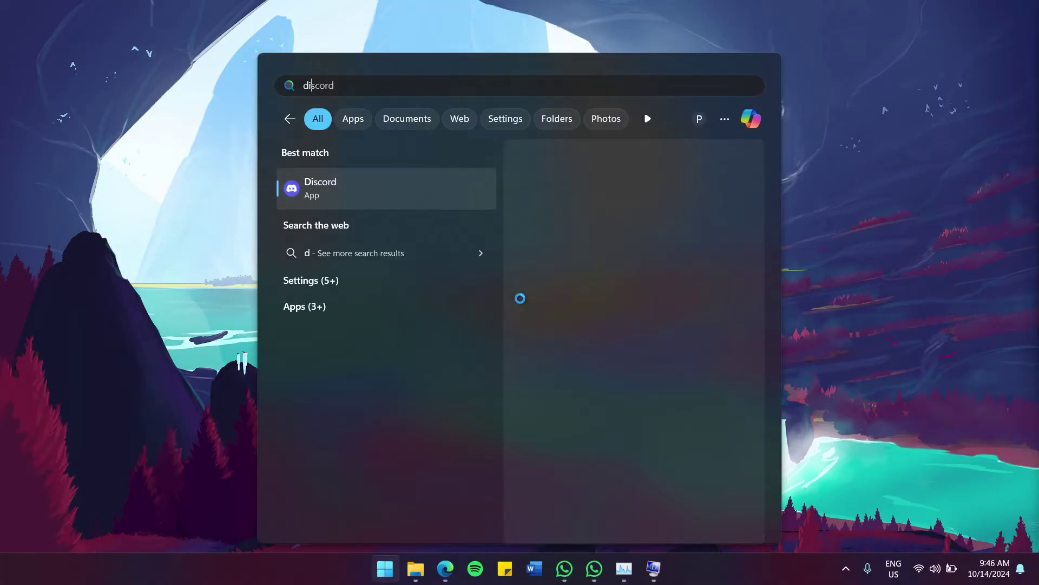
Search for display settings and keep the Scale at 125% (Recommended).
{"action": "type", "text": "splay set"}
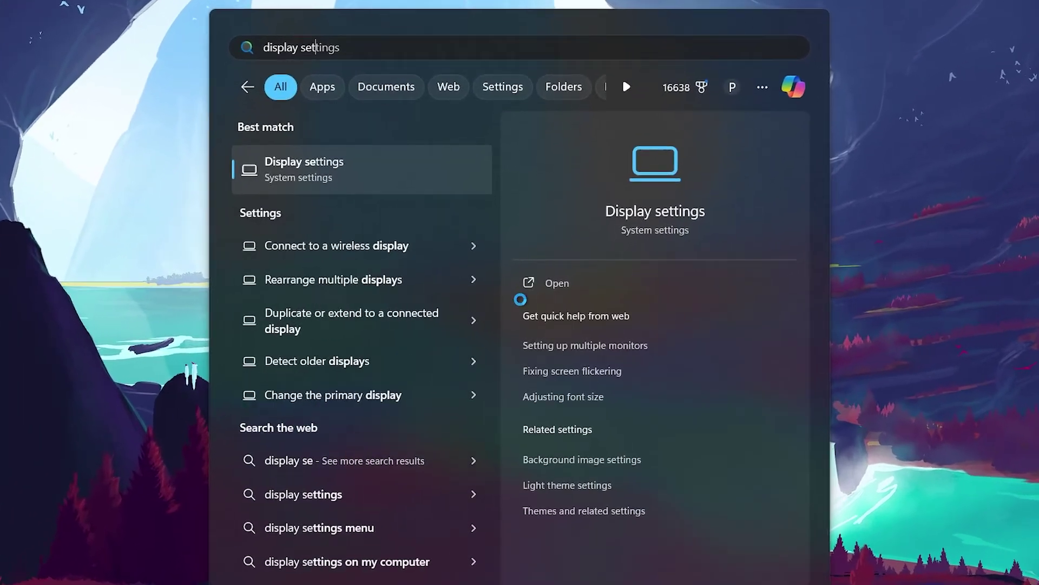
{"action": "type", "text": "tings"}
{"action": "key", "text": "Return"}
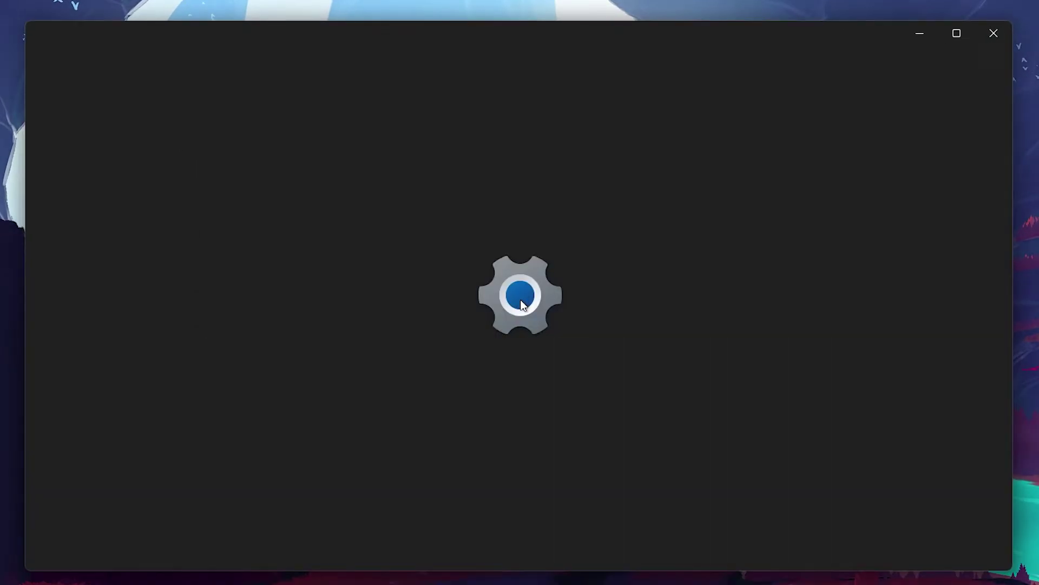
{"action": "scroll", "coordinate": [522, 305], "scroll_direction": "down", "scroll_amount": 2}
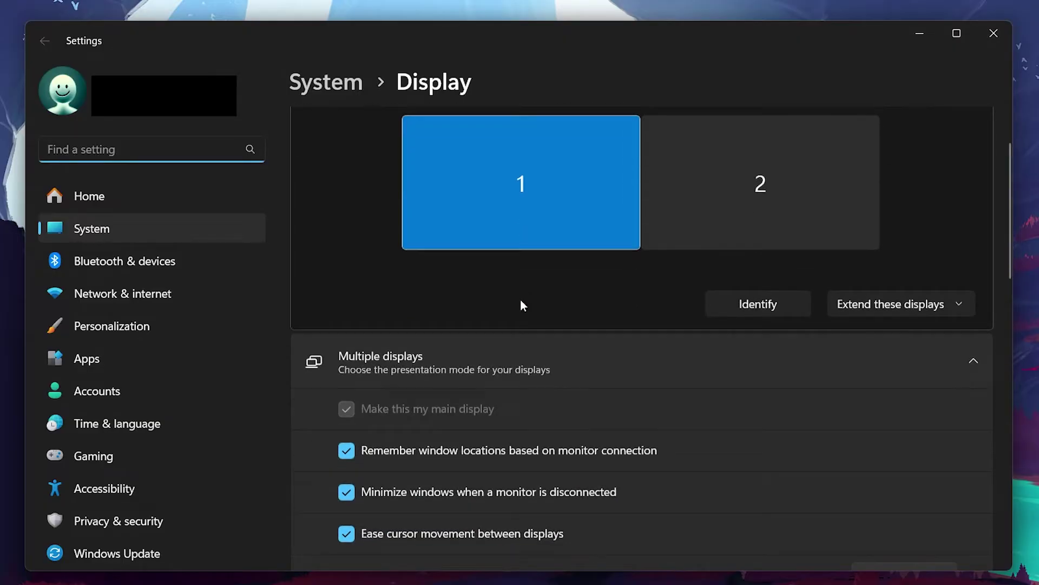
{"action": "scroll", "coordinate": [521, 301], "scroll_direction": "down", "scroll_amount": 8}
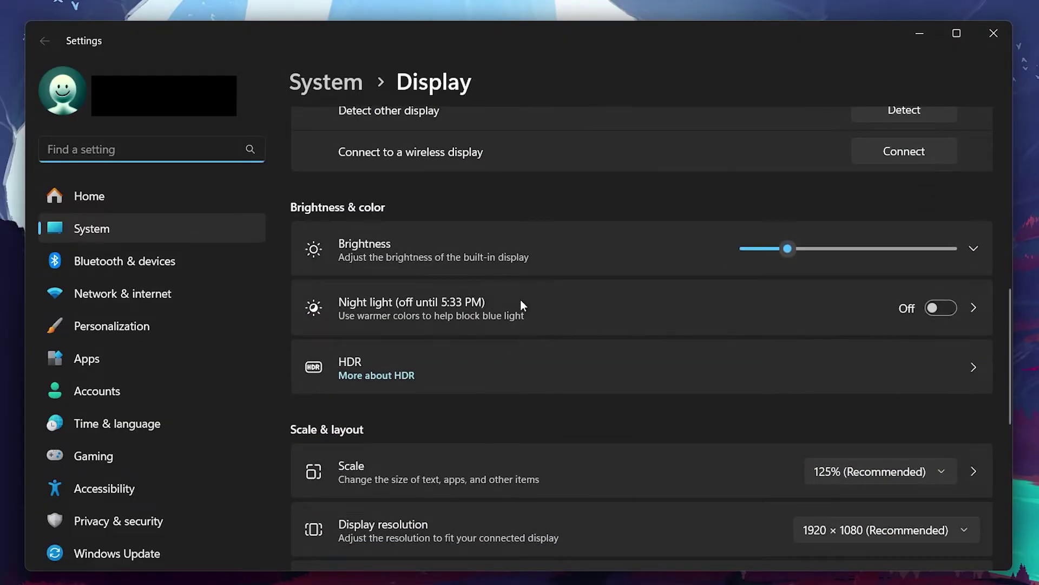
{"action": "scroll", "coordinate": [521, 301], "scroll_direction": "down", "scroll_amount": 4}
{"action": "scroll", "coordinate": [521, 301], "scroll_direction": "up", "scroll_amount": 2}
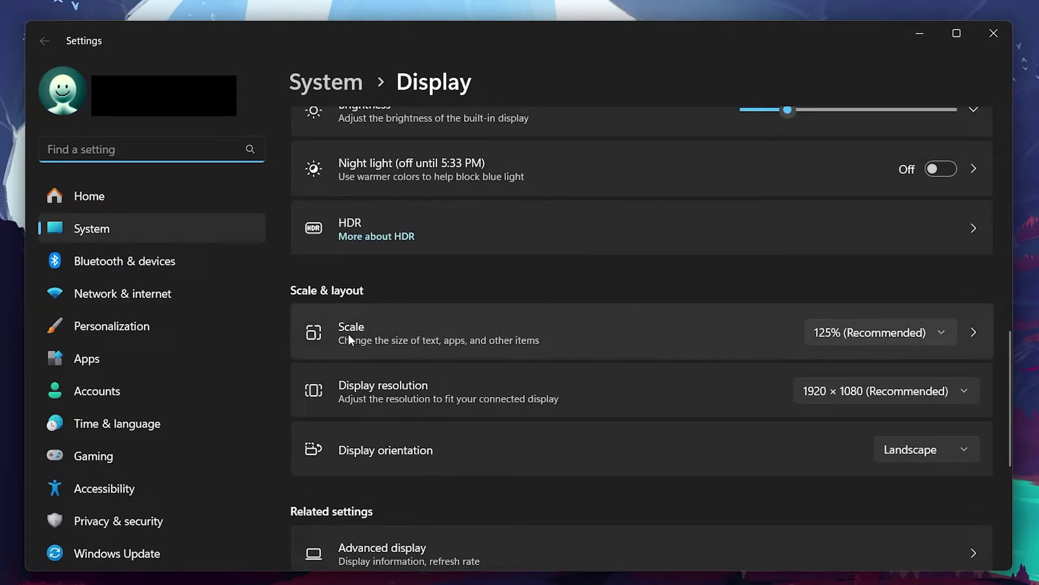
{"action": "left_click", "coordinate": [858, 324]}
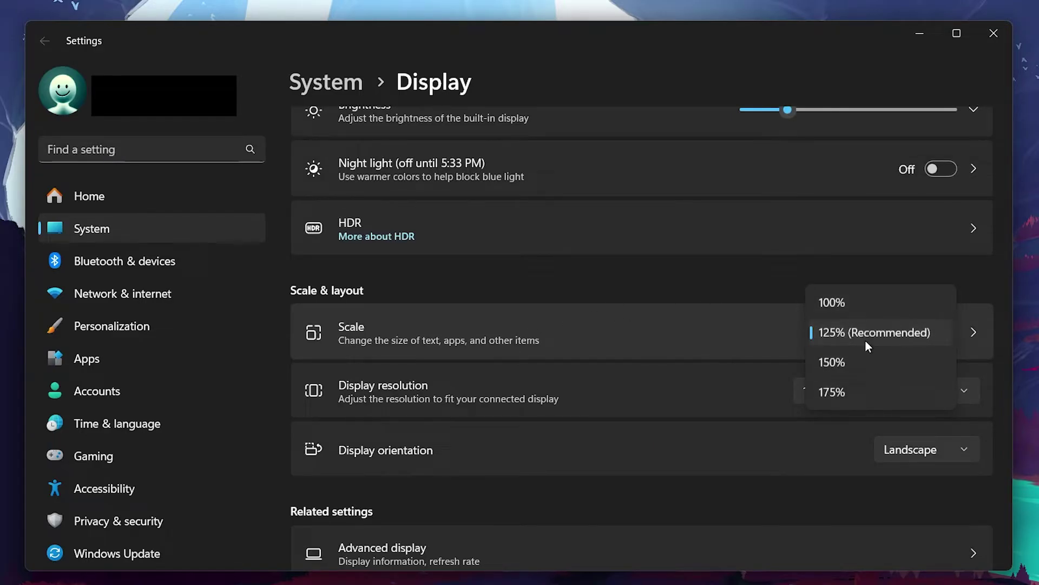
{"action": "left_click", "coordinate": [861, 338]}
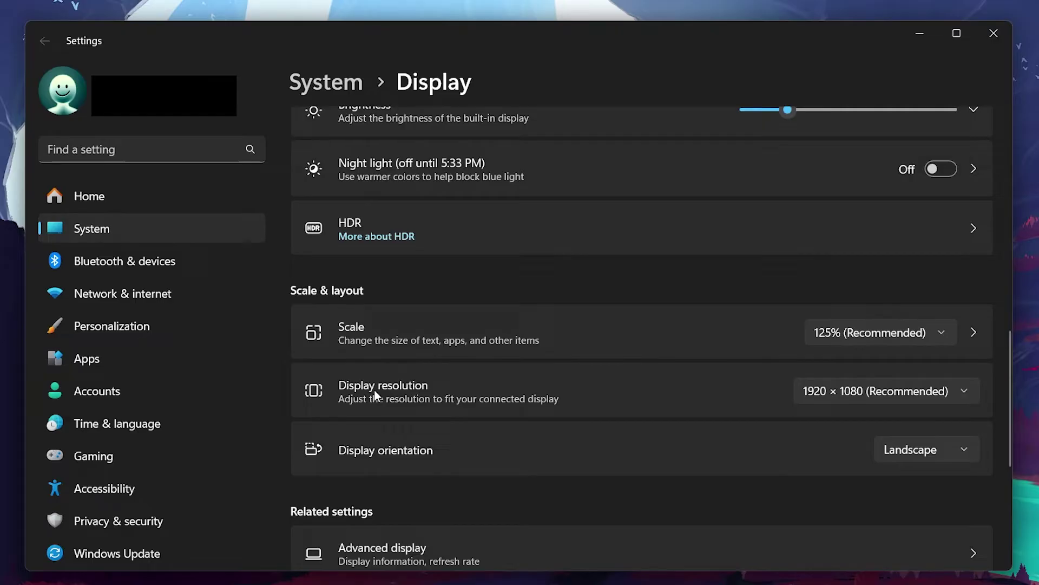
Keep the display resolution at 1920 × 1080 (Recommended).
{"action": "left_click", "coordinate": [880, 387]}
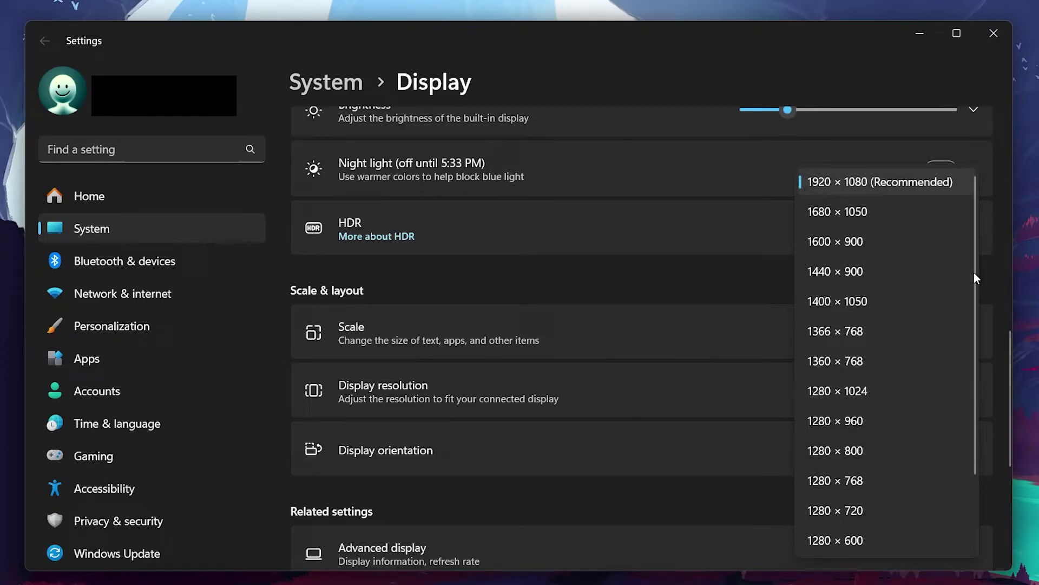
{"action": "mouse_move", "coordinate": [974, 271]}
{"action": "left_mouse_down"}
{"action": "mouse_move", "coordinate": [975, 351]}
{"action": "mouse_move", "coordinate": [978, 267]}
{"action": "left_mouse_up"}
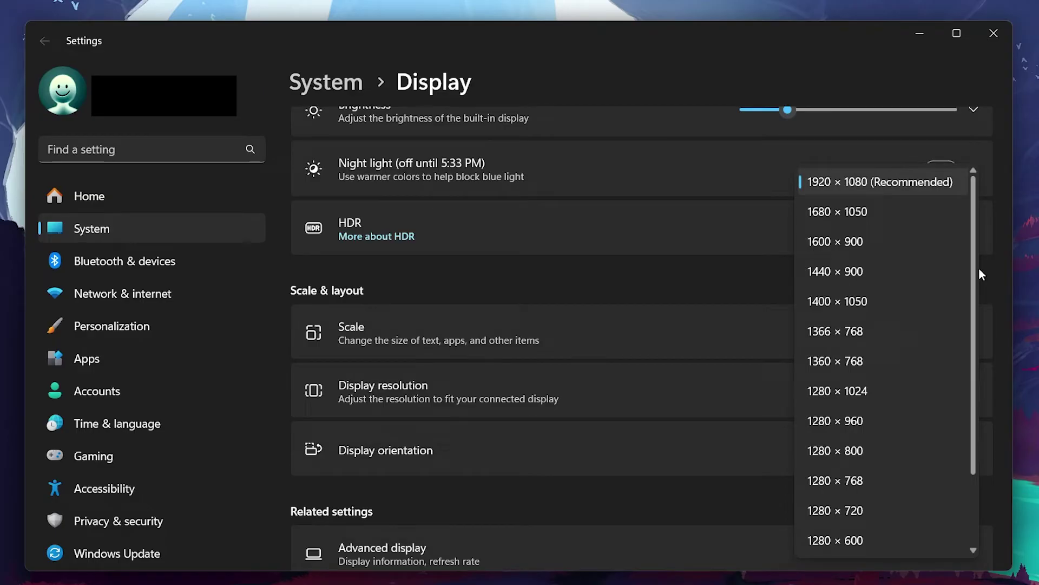
{"action": "left_click", "coordinate": [842, 183]}
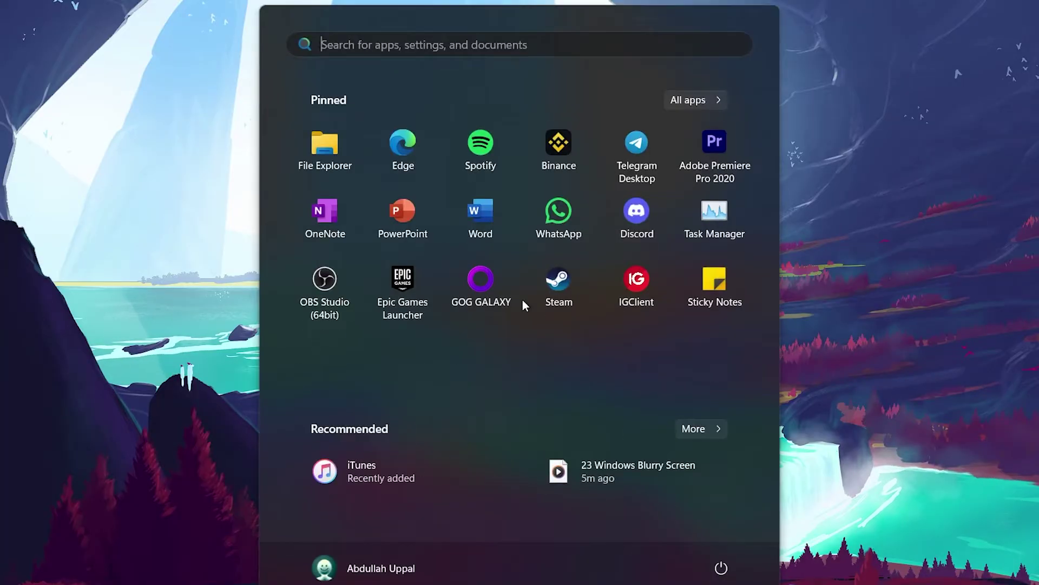
Open Device Manager, center its window, and expand Display adapters to show the Intel and NVIDIA GPUs.
{"action": "type", "text": "device manager"}
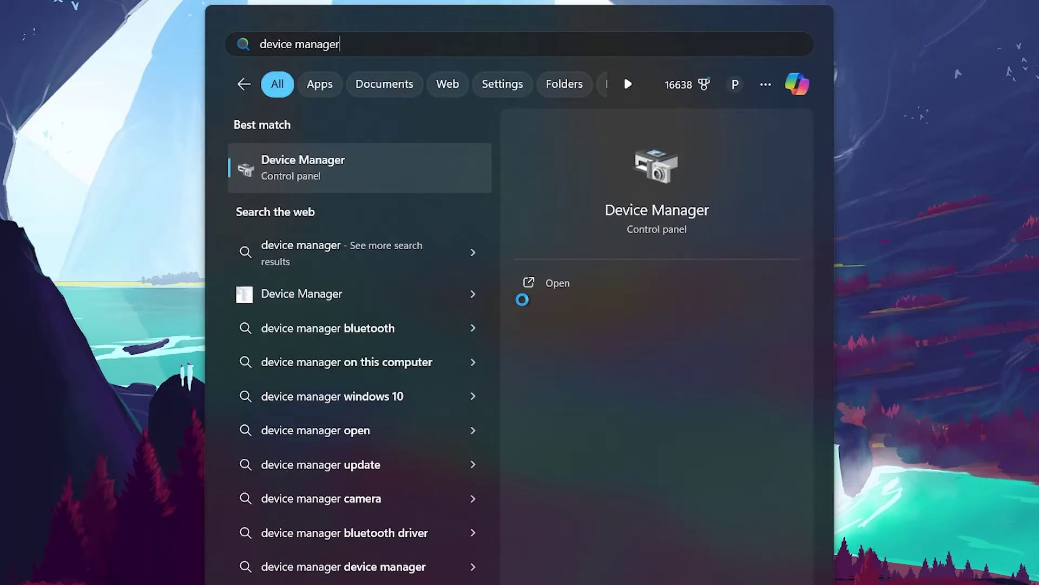
{"action": "key", "text": "Return"}
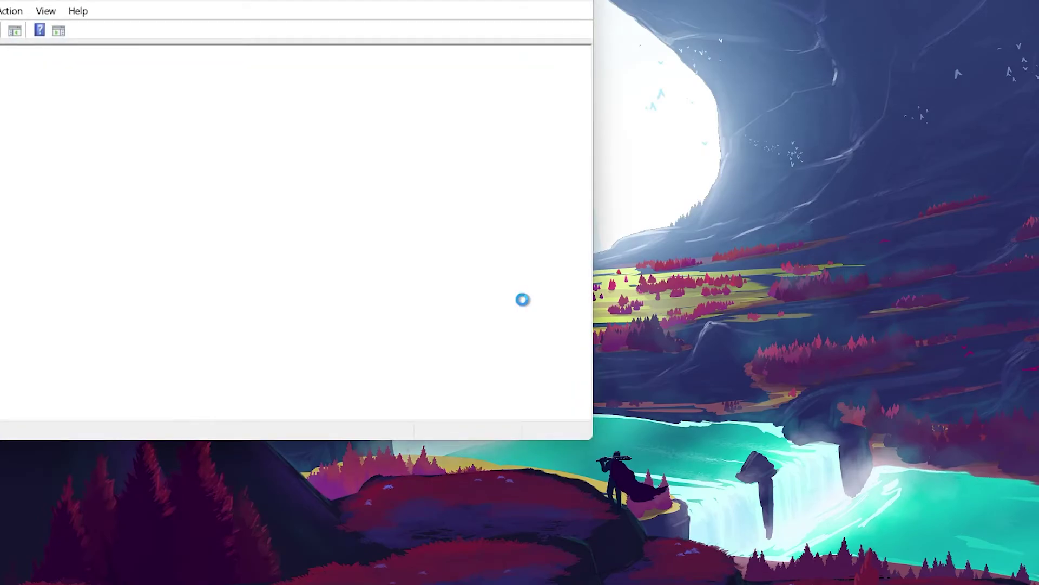
{"action": "left_click_drag", "start_coordinate": [359, 3], "coordinate": [592, 84]}
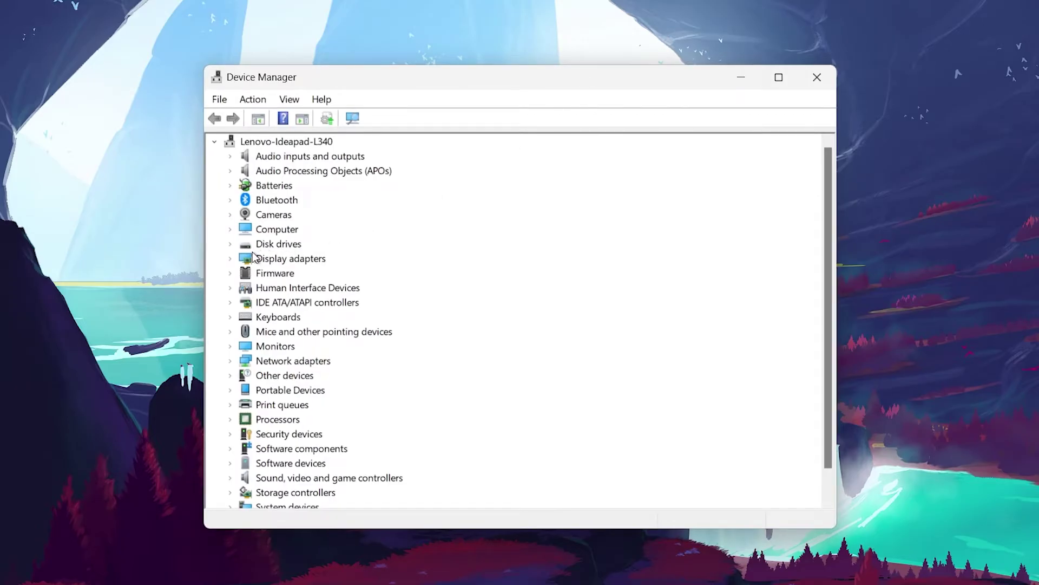
{"action": "left_click", "coordinate": [230, 259]}
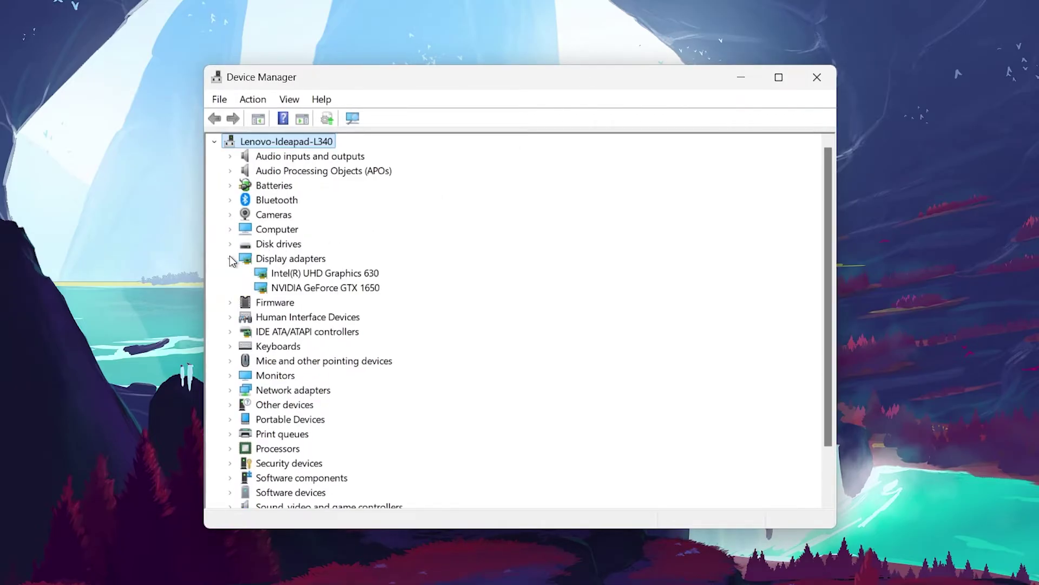
Search automatically for a newer Intel(R) UHD Graphics 630 driver; the best one is already installed.
{"action": "double_click", "coordinate": [336, 276]}
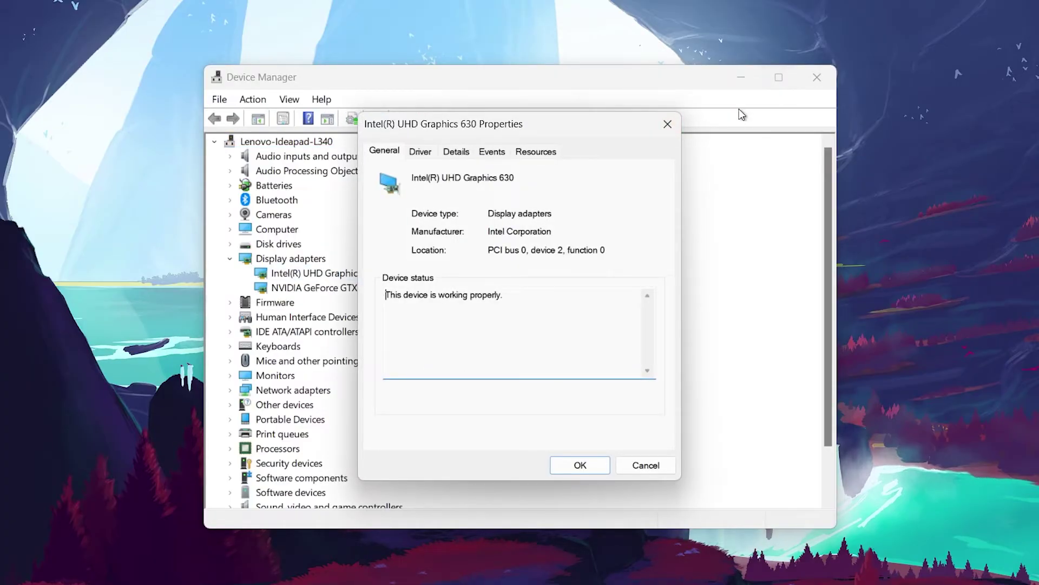
{"action": "left_click", "coordinate": [668, 124]}
{"action": "right_click", "coordinate": [328, 278]}
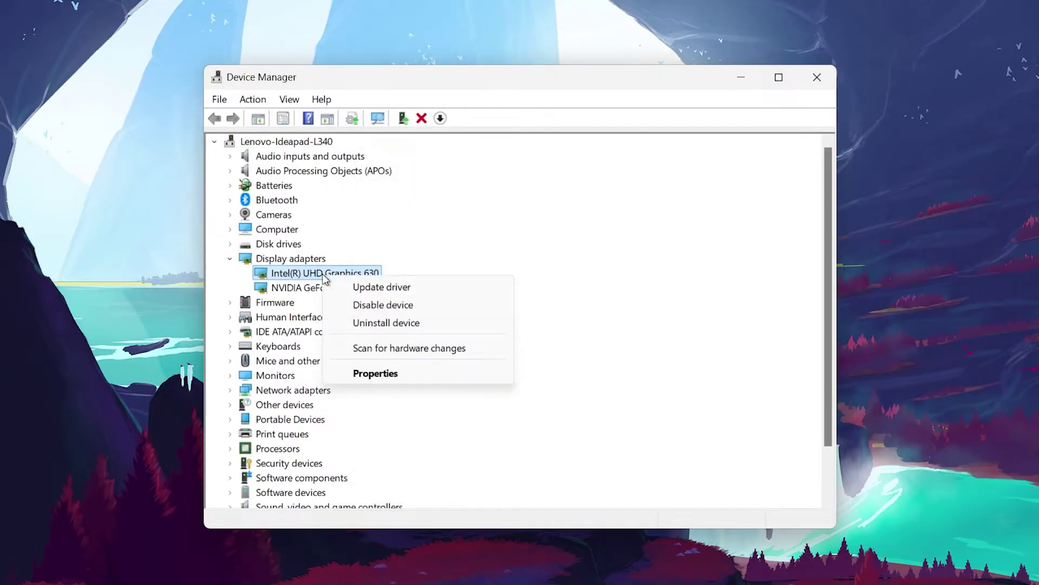
{"action": "left_click", "coordinate": [394, 287]}
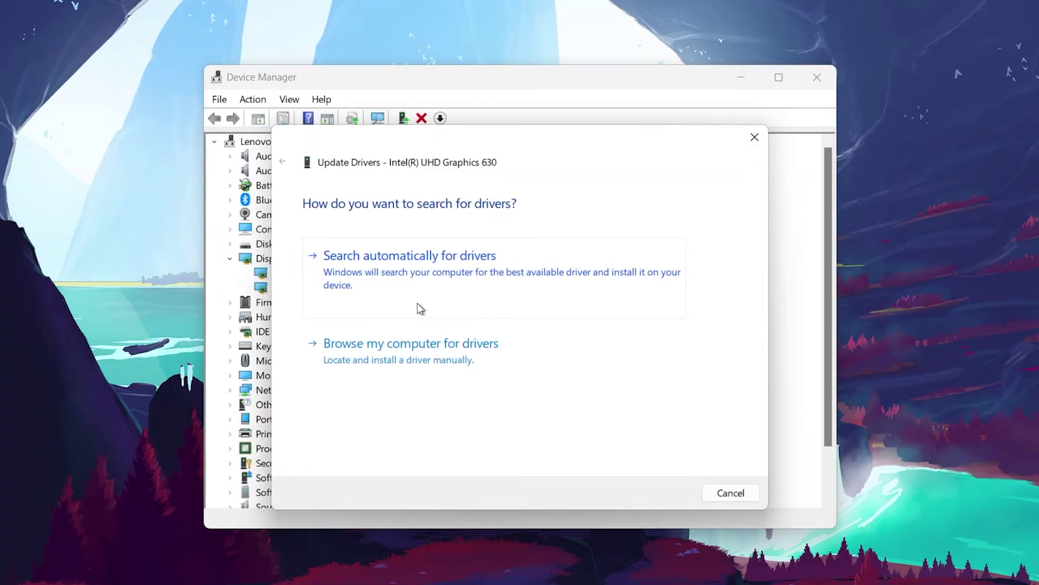
{"action": "left_click", "coordinate": [422, 270]}
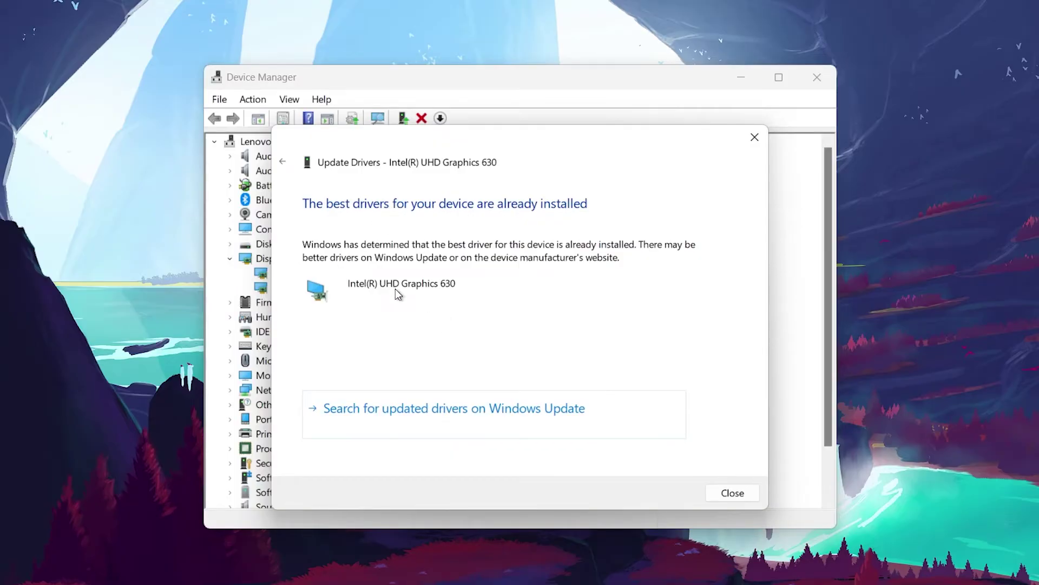
{"action": "left_click", "coordinate": [754, 137]}
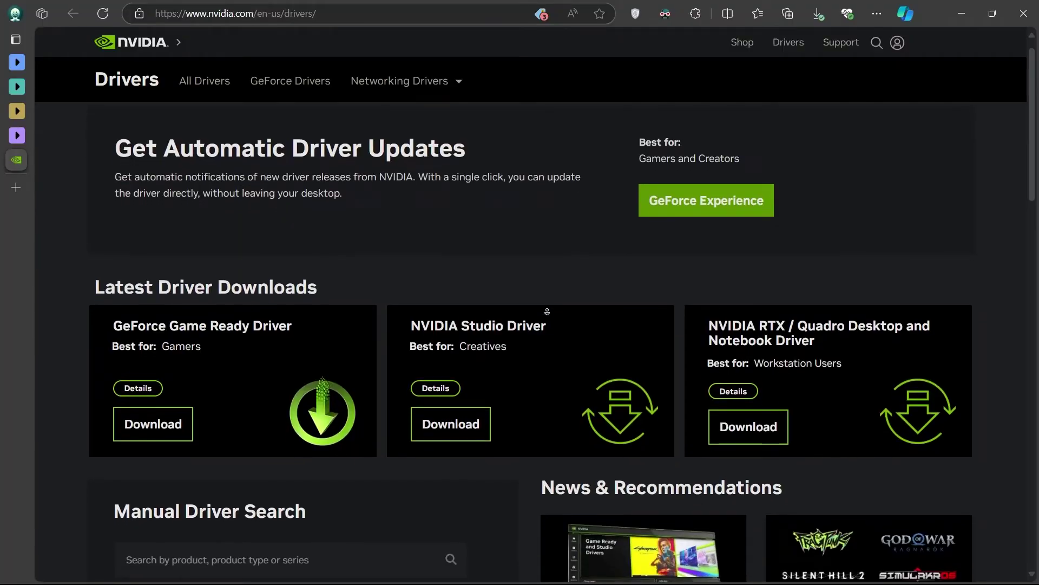
{"action": "scroll", "coordinate": [547, 312], "scroll_direction": "down", "scroll_amount": 1}
{"action": "scroll", "coordinate": [547, 311], "scroll_direction": "down", "scroll_amount": 2}
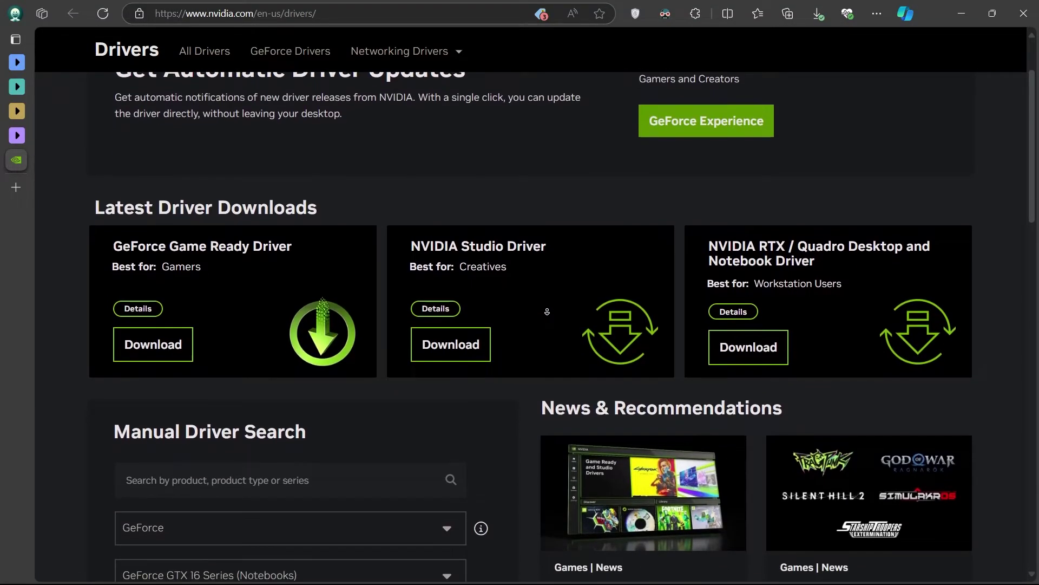
{"action": "scroll", "coordinate": [548, 312], "scroll_direction": "down", "scroll_amount": 2}
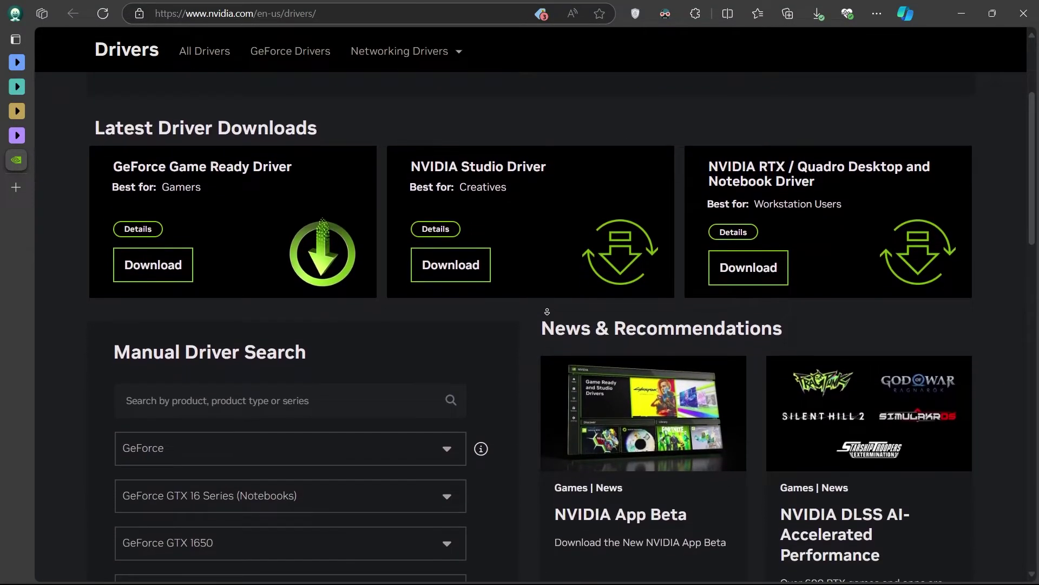
{"action": "scroll", "coordinate": [547, 312], "scroll_direction": "down", "scroll_amount": 2}
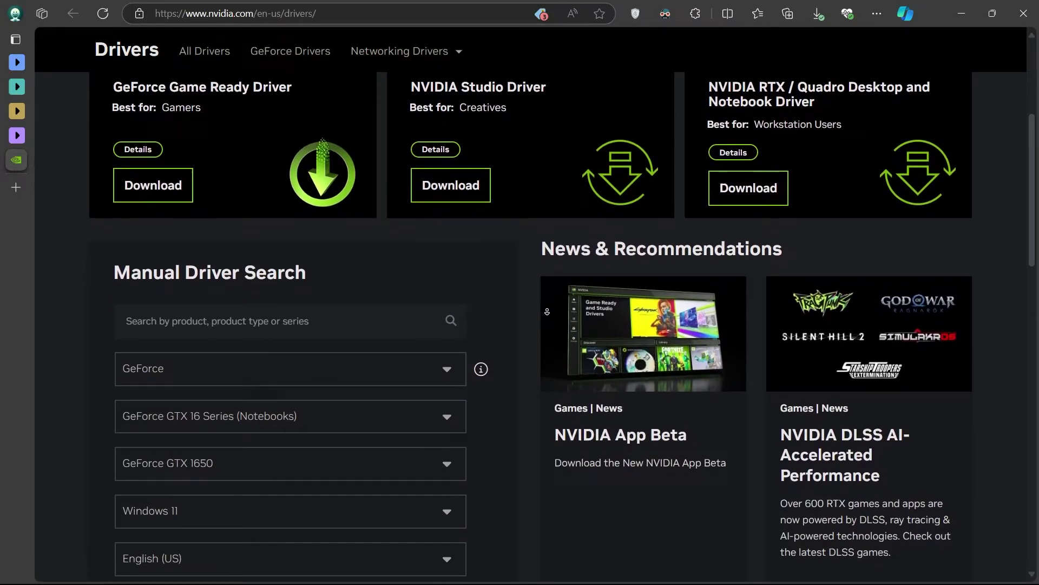
{"action": "scroll", "coordinate": [548, 311], "scroll_direction": "down", "scroll_amount": 2}
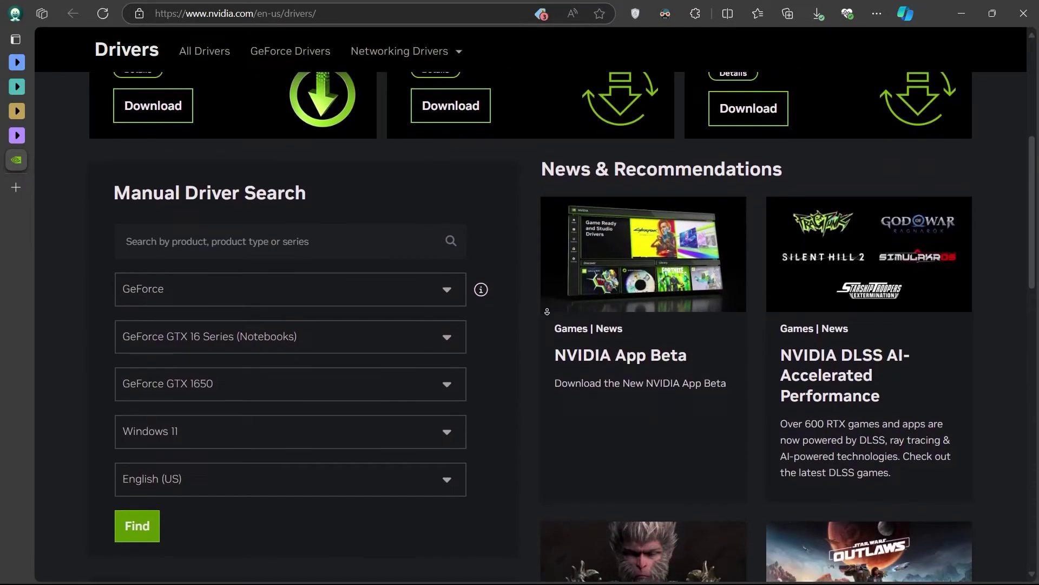
{"action": "scroll", "coordinate": [547, 312], "scroll_direction": "down", "scroll_amount": 2}
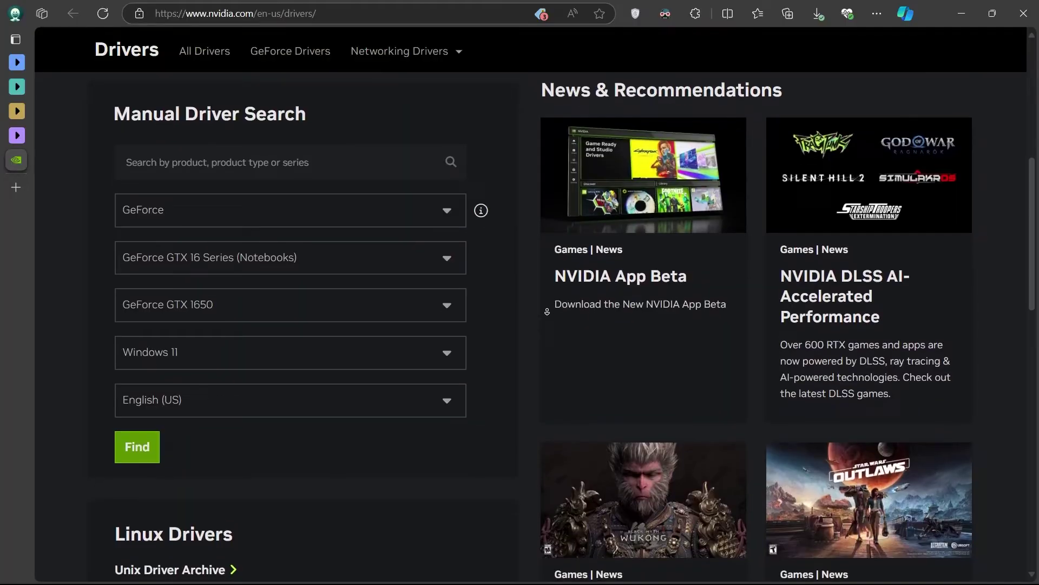
{"action": "scroll", "coordinate": [547, 312], "scroll_direction": "down", "scroll_amount": 2}
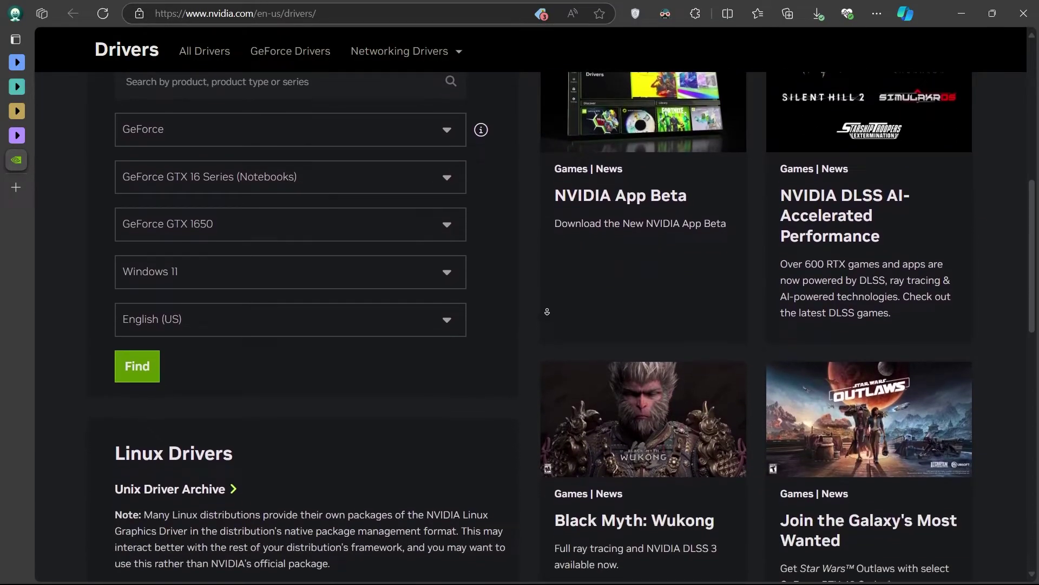
{"action": "scroll", "coordinate": [547, 311], "scroll_direction": "down", "scroll_amount": 2}
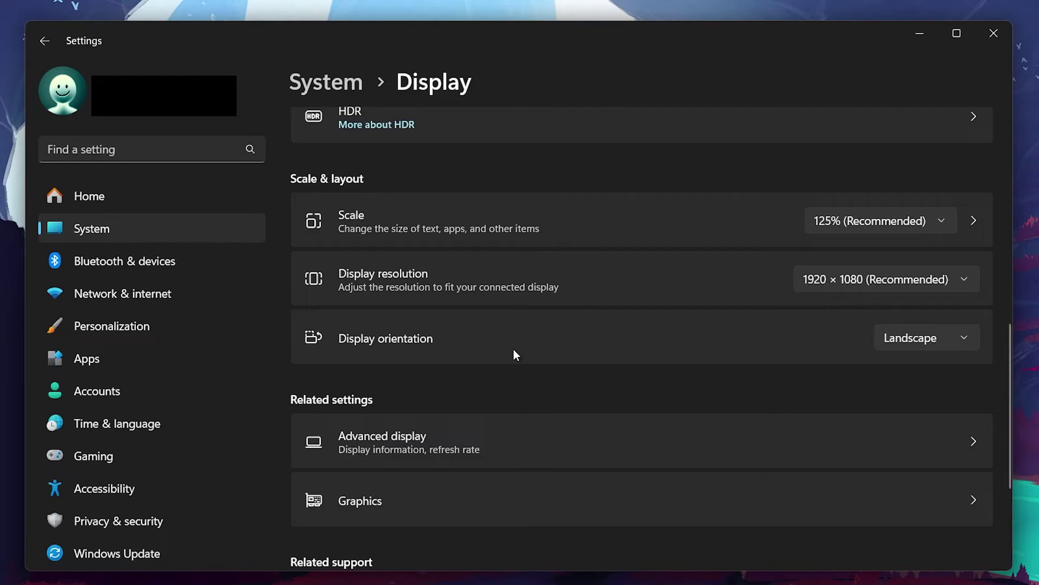
Open Custom scaling, try 150, 225 and 278, then leave the field empty.
{"action": "left_click", "coordinate": [975, 221]}
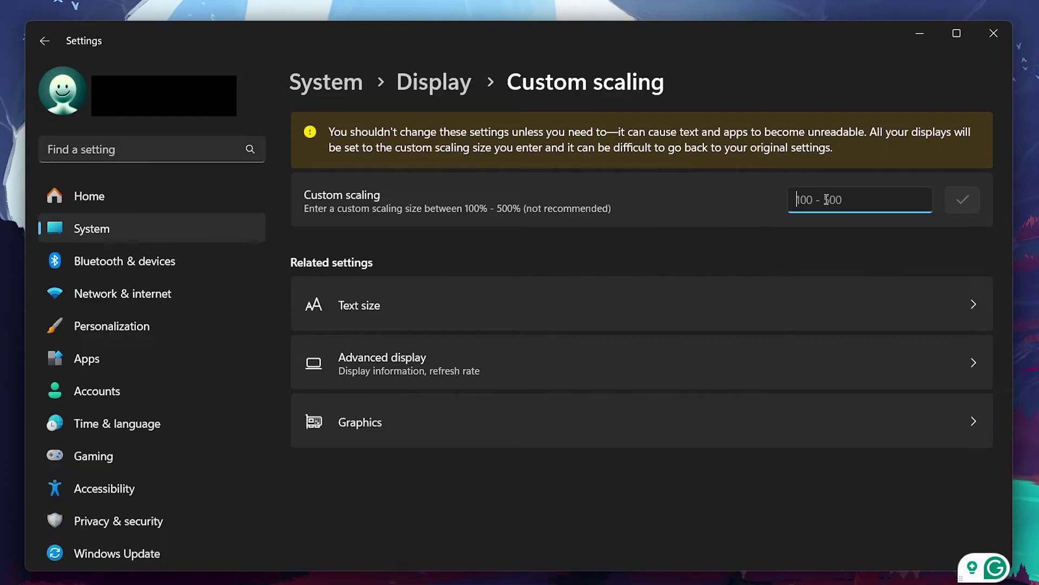
{"action": "type", "text": "150"}
{"action": "key", "text": "BackSpace"}
{"action": "key", "text": "BackSpace"}
{"action": "key", "text": "BackSpace"}
{"action": "type", "text": "225"}
{"action": "key", "text": "BackSpace"}
{"action": "key", "text": "BackSpace"}
{"action": "key", "text": "BackSpace"}
{"action": "type", "text": "278"}
{"action": "key", "text": "BackSpace"}
{"action": "key", "text": "BackSpace"}
{"action": "key", "text": "BackSpace"}
{"action": "left_click", "coordinate": [909, 45]}
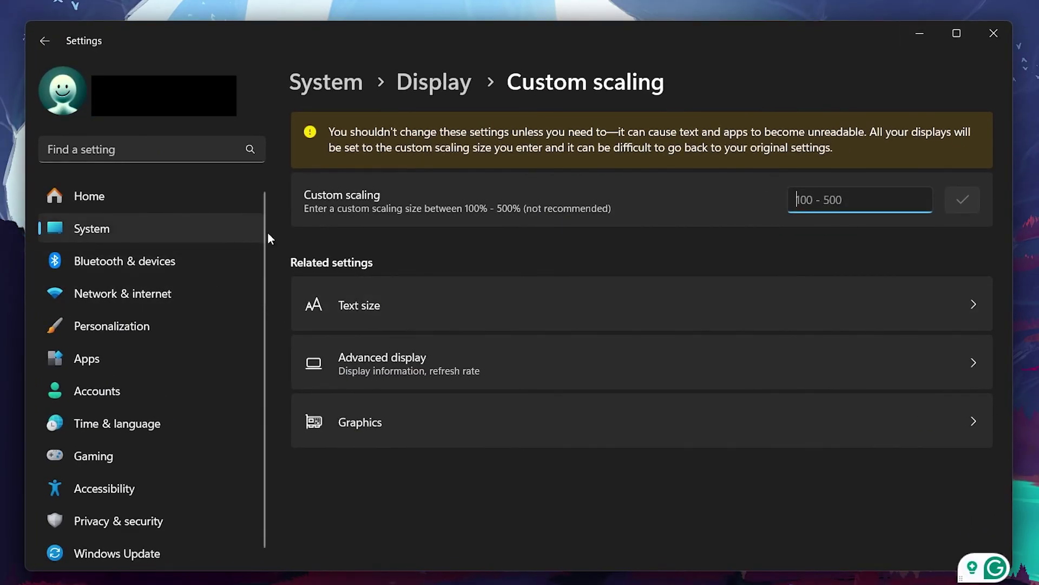
{"action": "scroll", "coordinate": [263, 281], "scroll_direction": "down", "scroll_amount": 1}
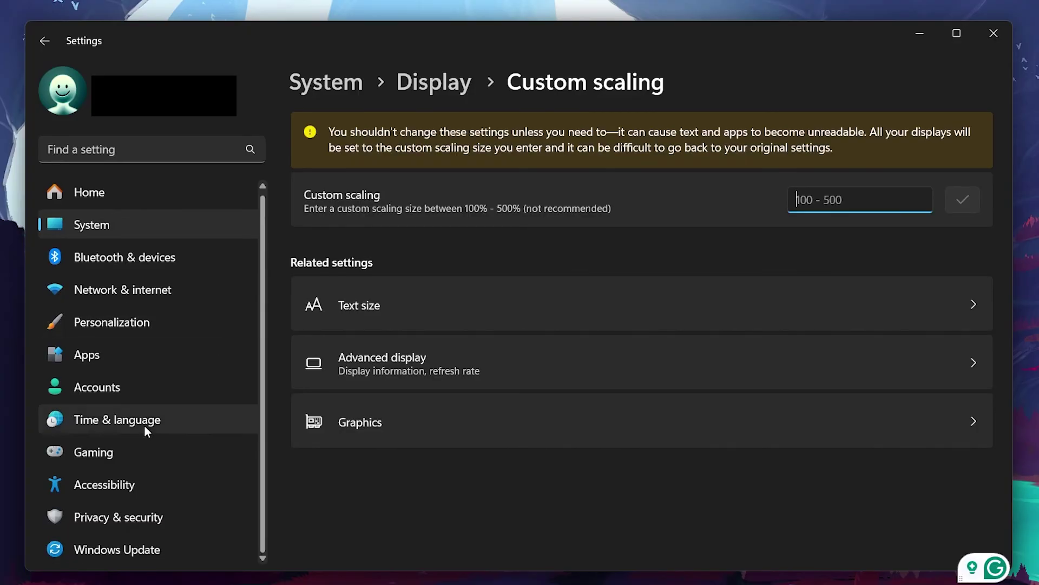
Go to the Windows Update page and run Check for updates.
{"action": "left_click", "coordinate": [94, 555]}
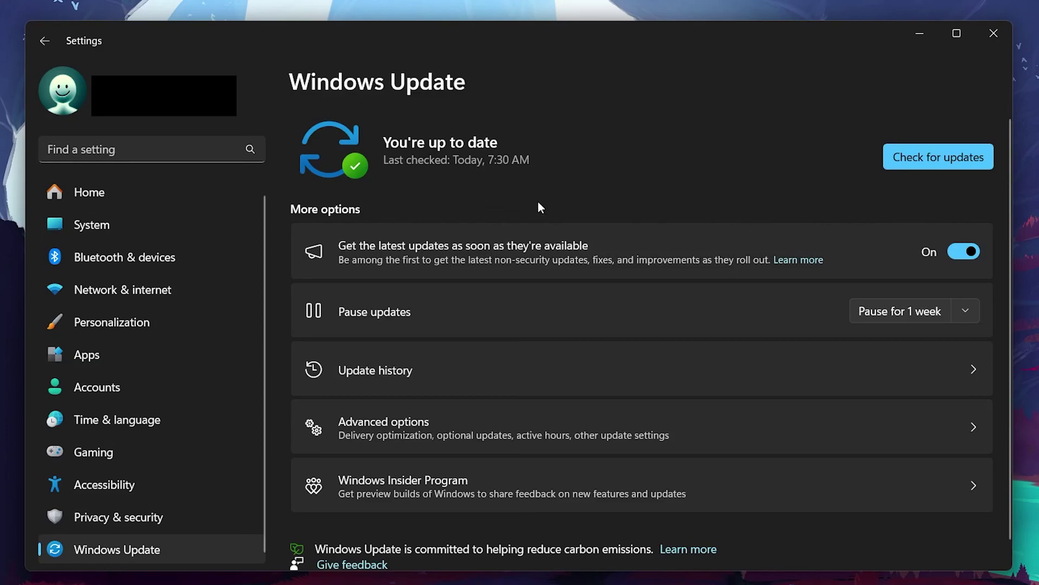
{"action": "left_click", "coordinate": [921, 167]}
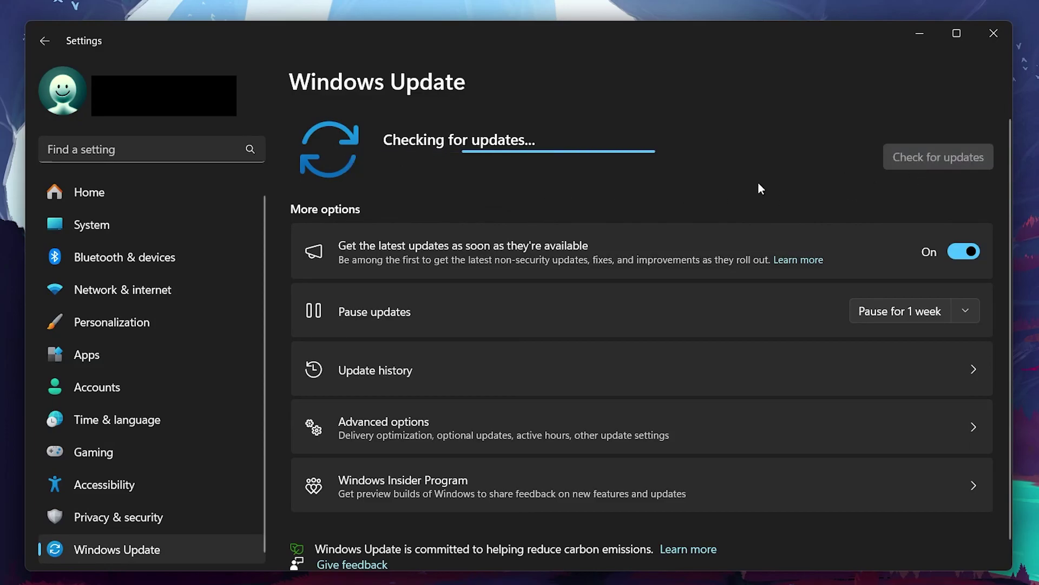